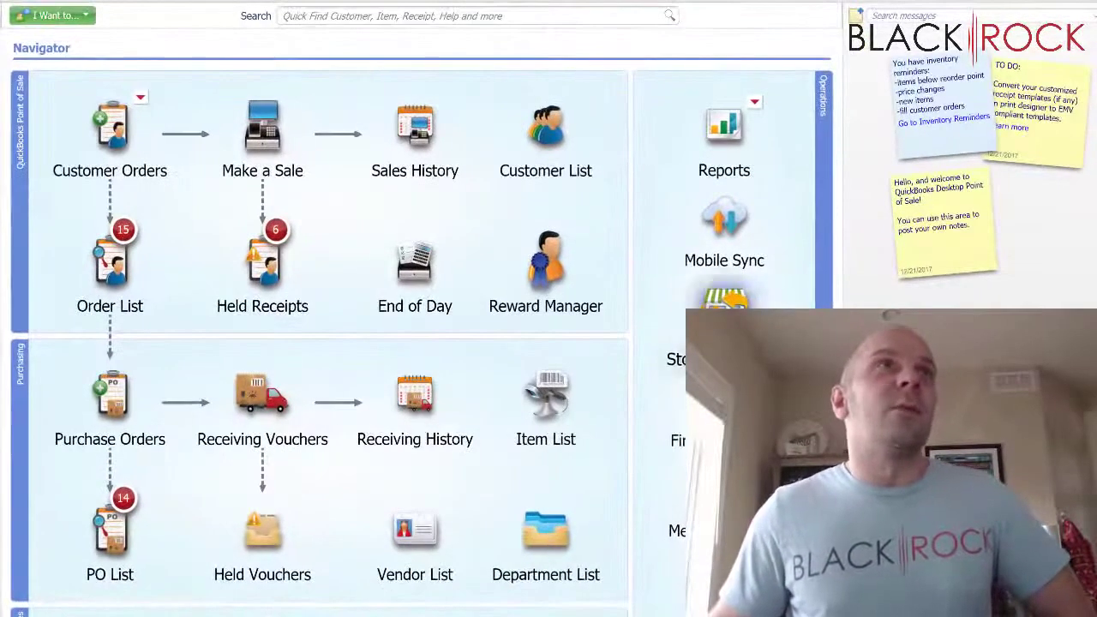
# - Search the inventory item list for 'mountain' and view Star Wars Mountain Dew's details and picture
pyautogui.click(533, 391)
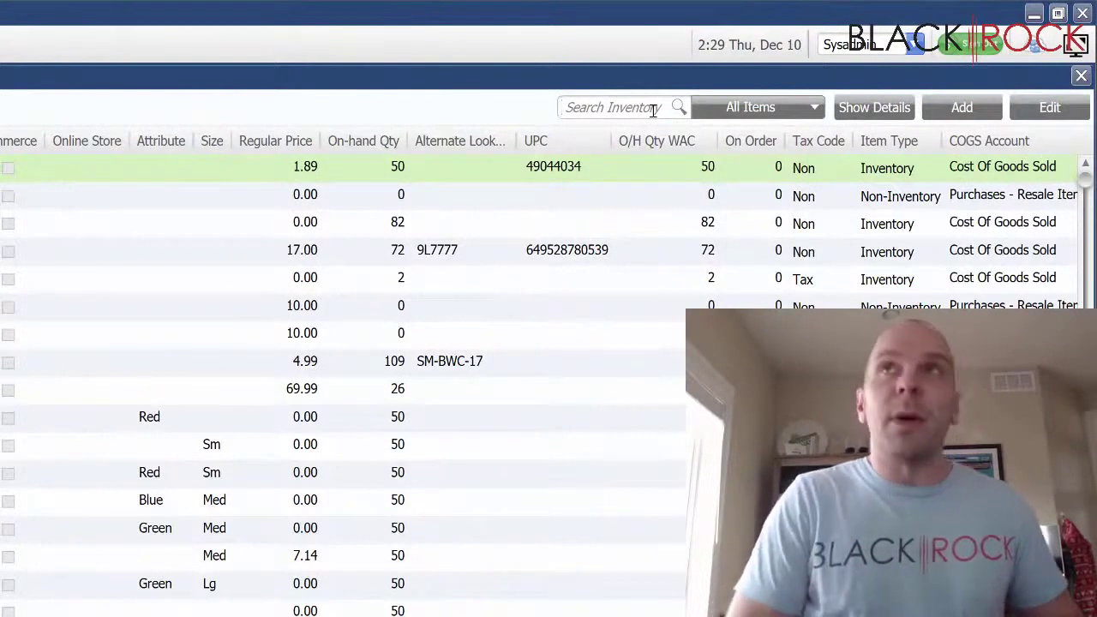
pyautogui.write('mountain')
pyautogui.press('Return')
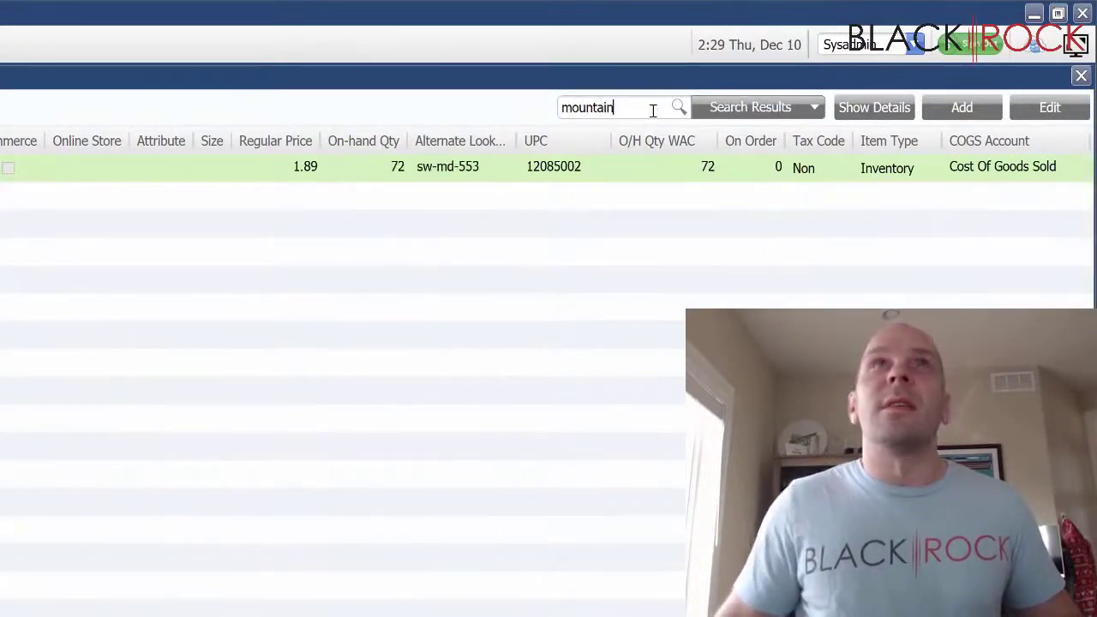
pyautogui.click(849, 105)
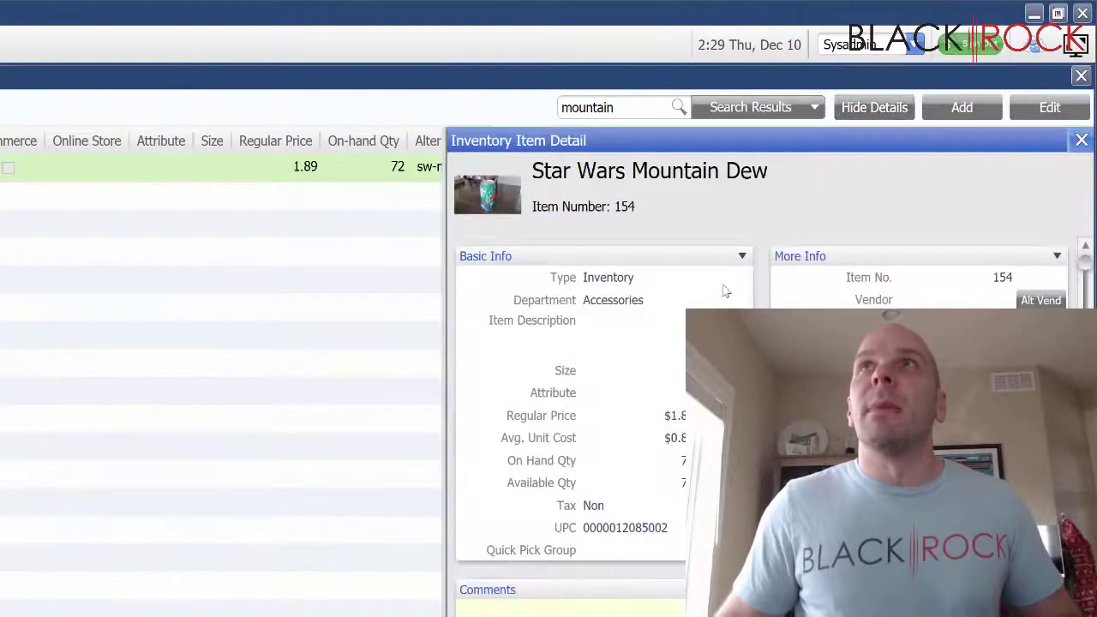
# - Search for 'quickbooks' items, view Special Mug and QuickBooks Hat pictures, then return to Navigator
pyautogui.doubleClick(581, 106)
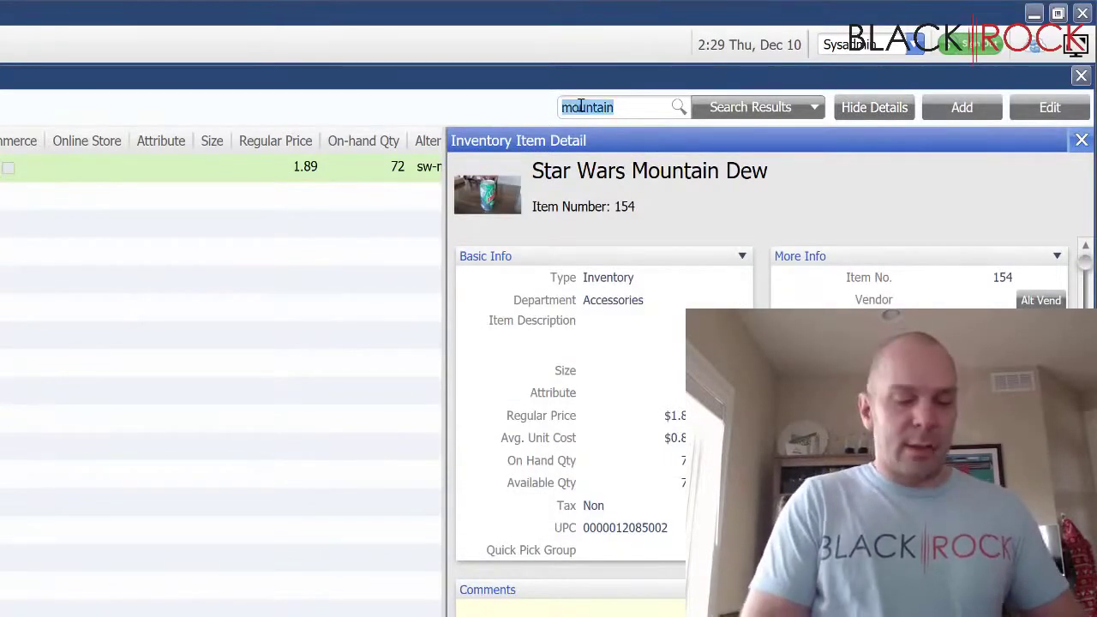
pyautogui.write('quickbooks')
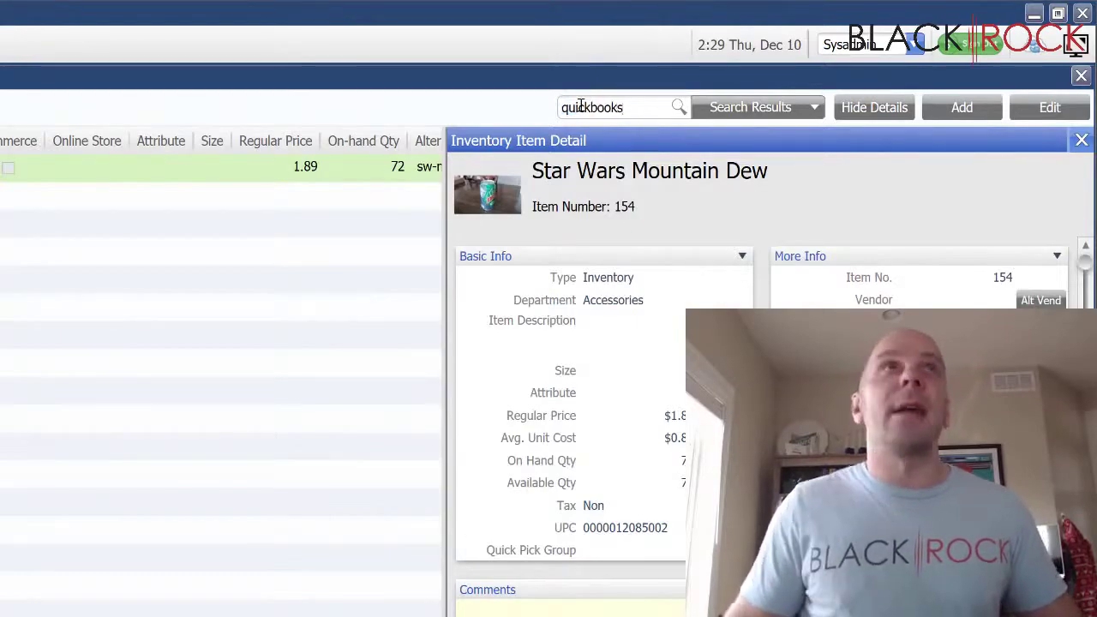
pyautogui.press('Return')
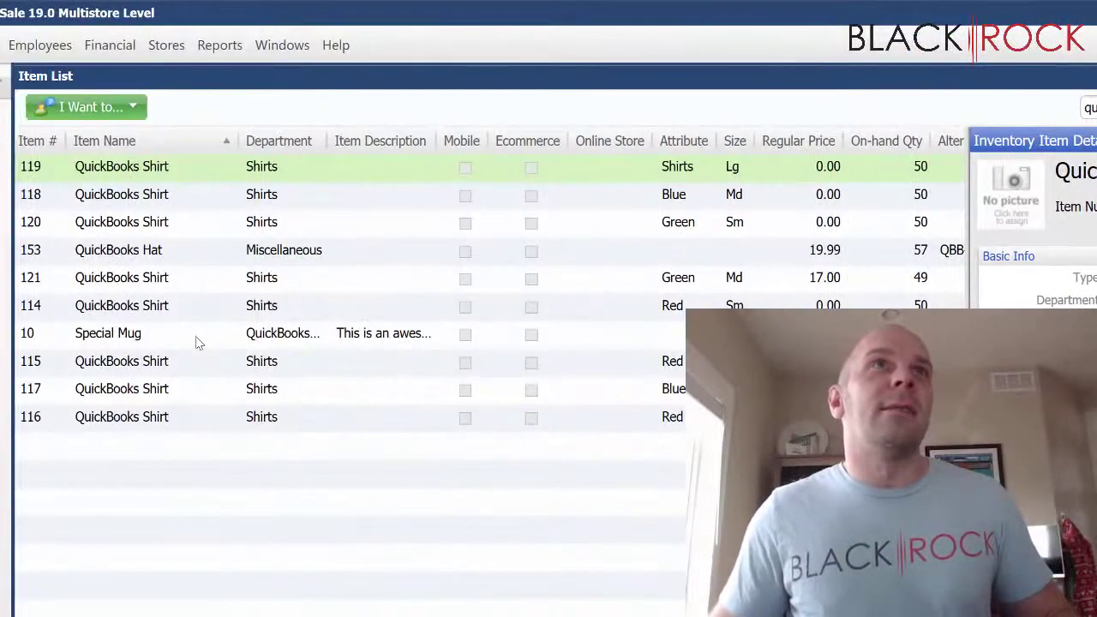
pyautogui.click(195, 341)
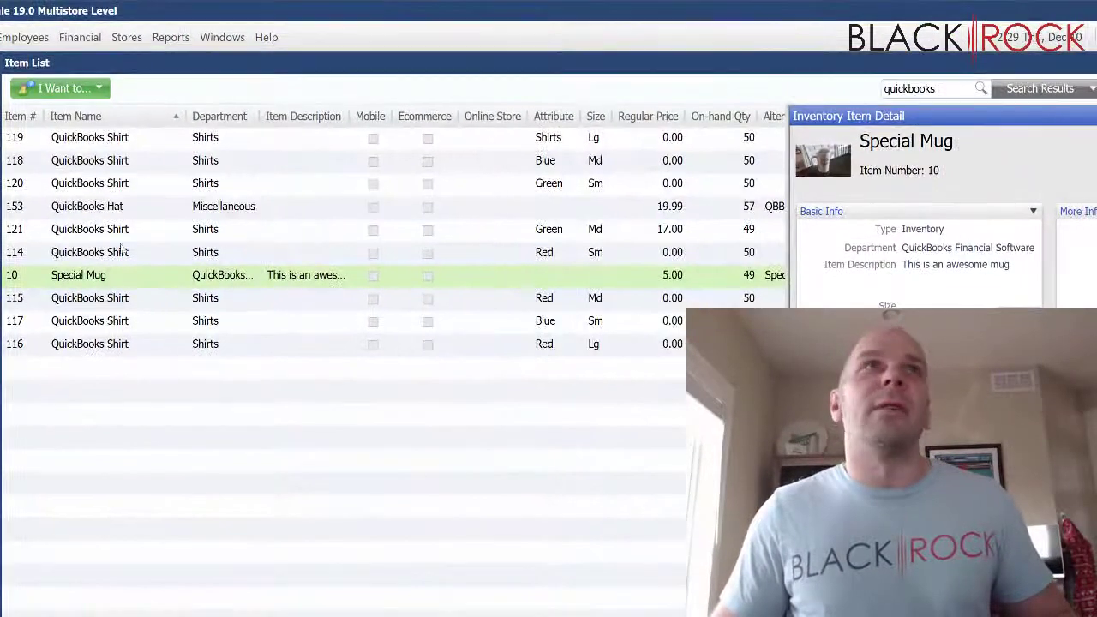
pyautogui.click(131, 213)
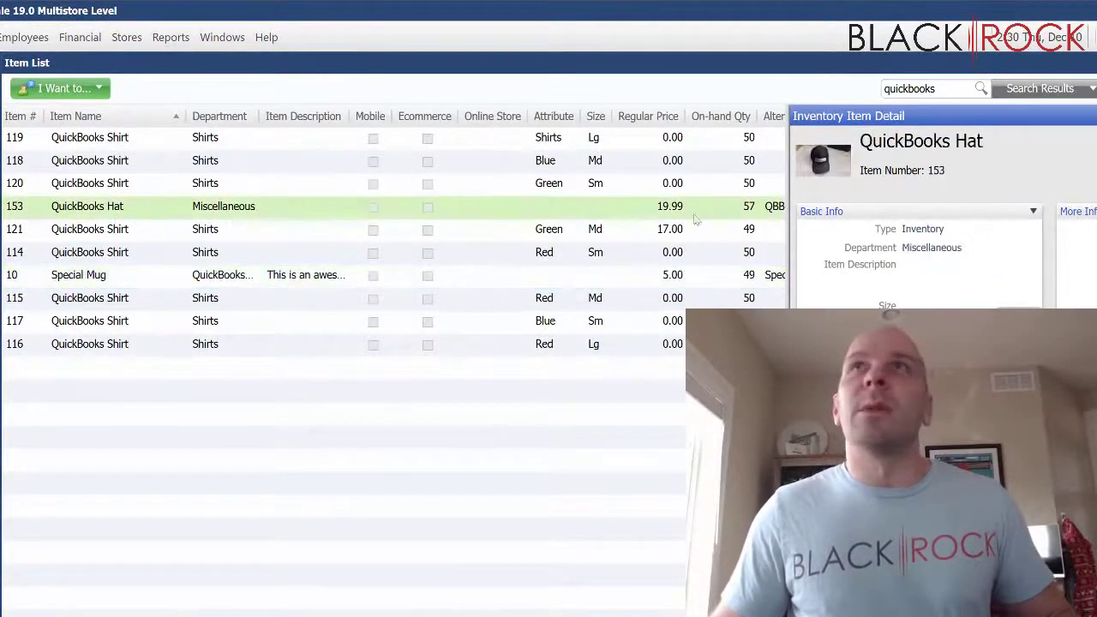
pyautogui.click(183, 275)
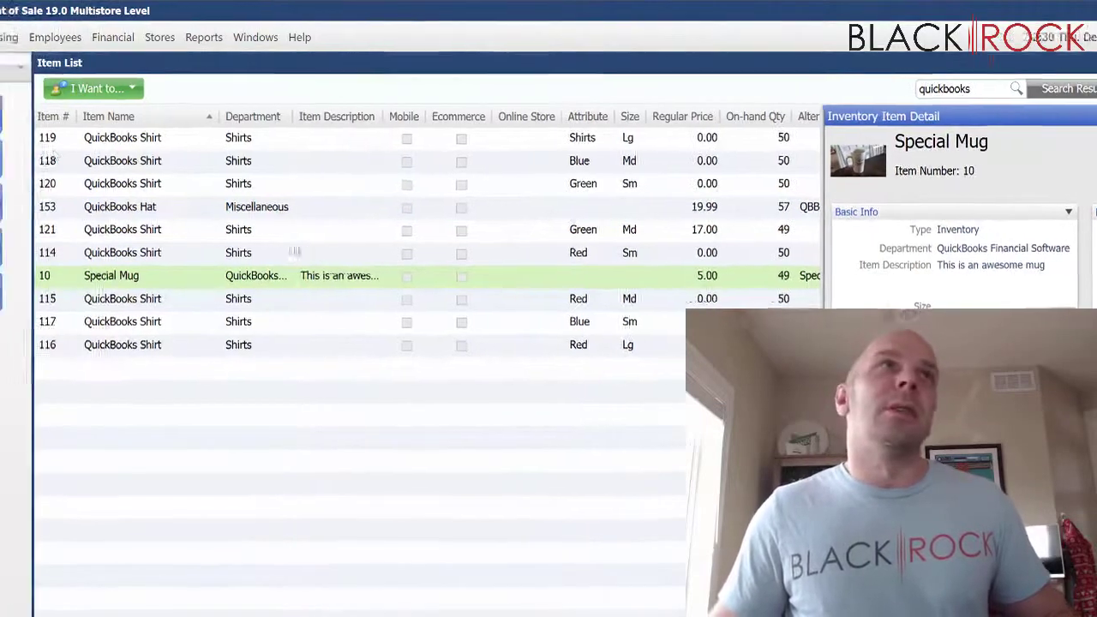
pyautogui.click(81, 68)
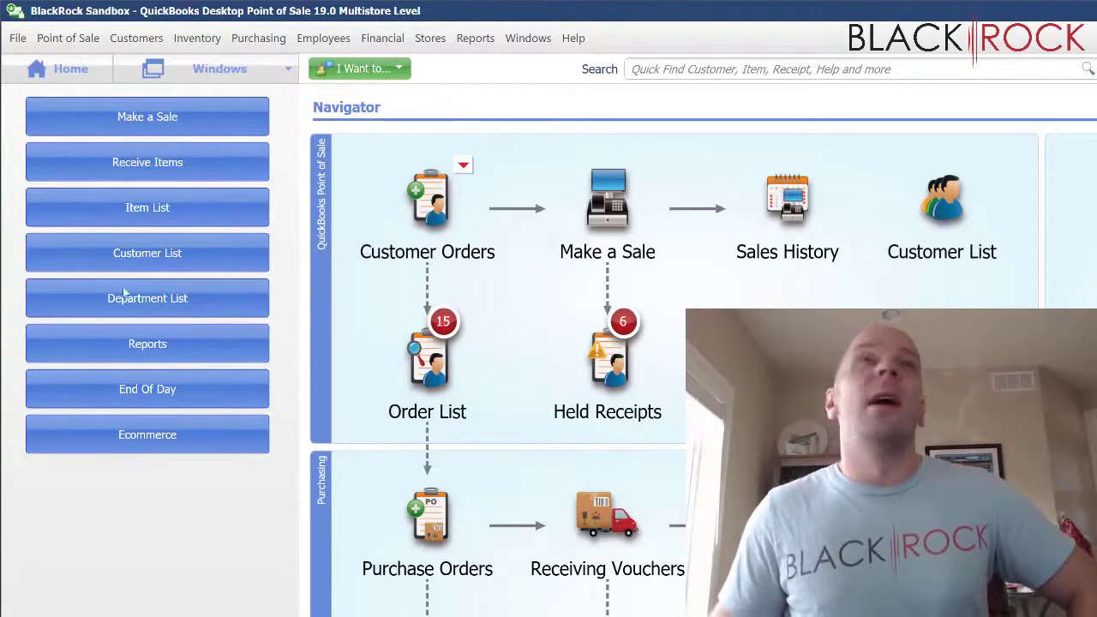
# - Start the Data Export Wizard from File > Utilities > Export and choose Item Pictures
pyautogui.click(20, 40)
pyautogui.moveTo(76, 124)
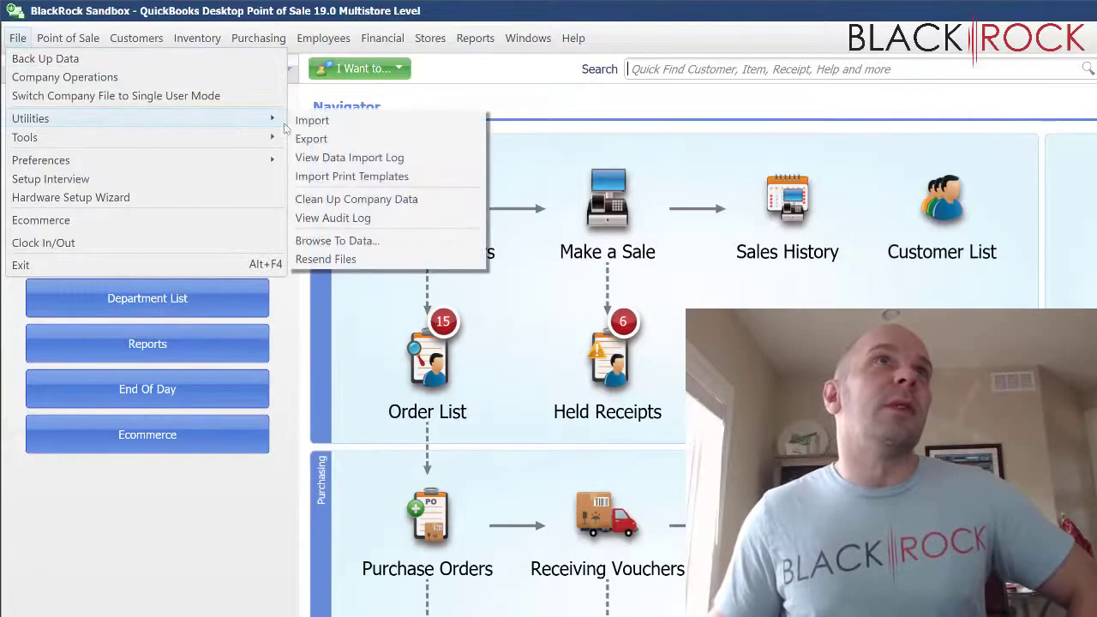
pyautogui.click(311, 139)
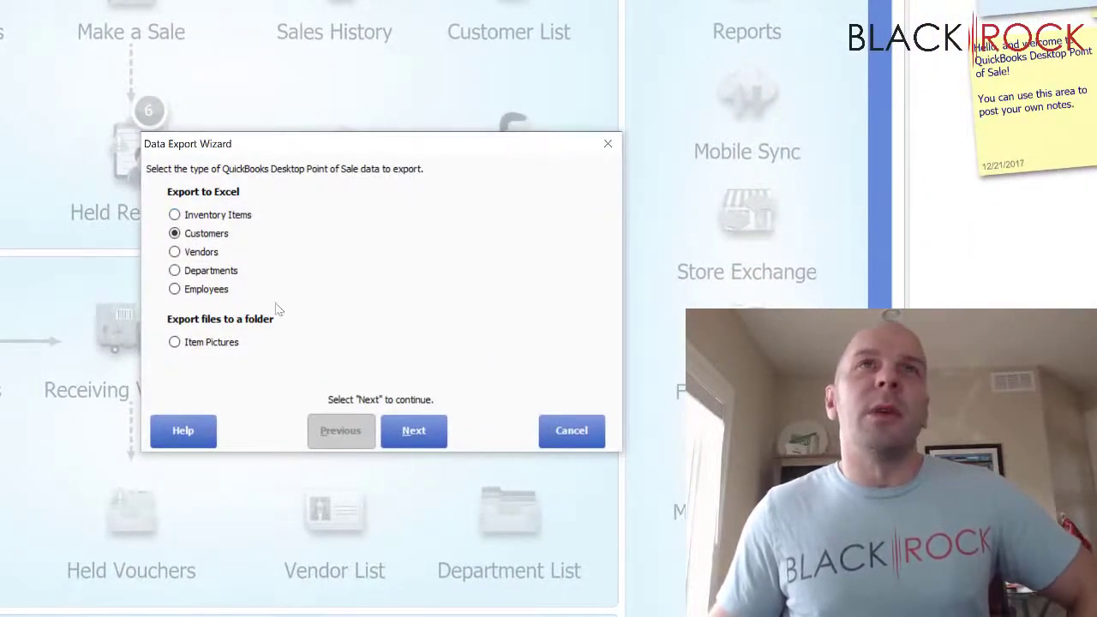
pyautogui.click(177, 343)
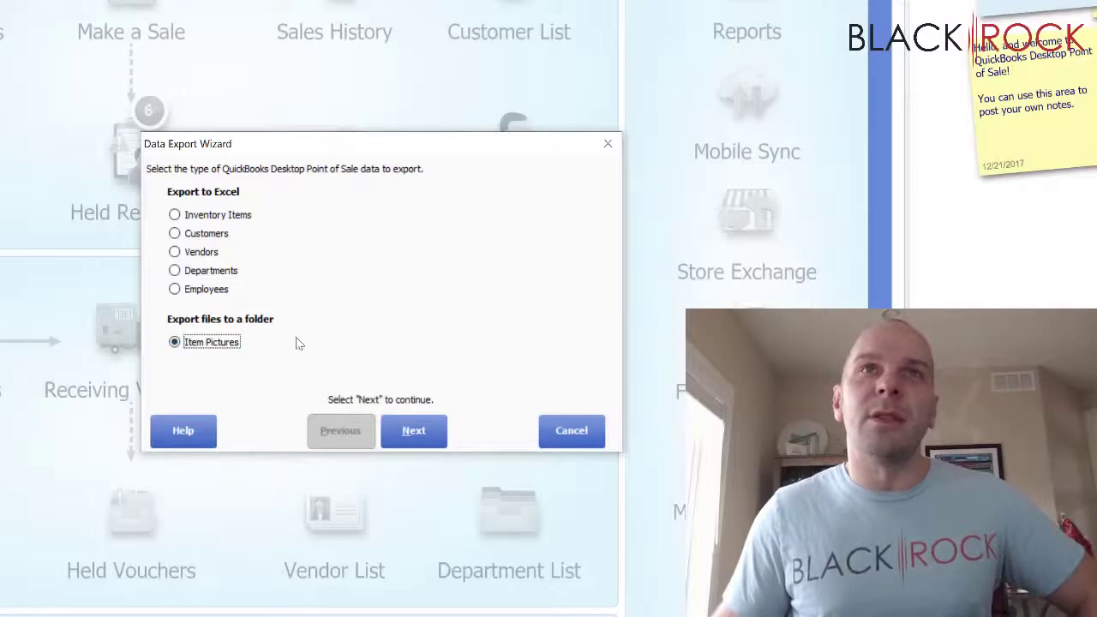
pyautogui.click(413, 430)
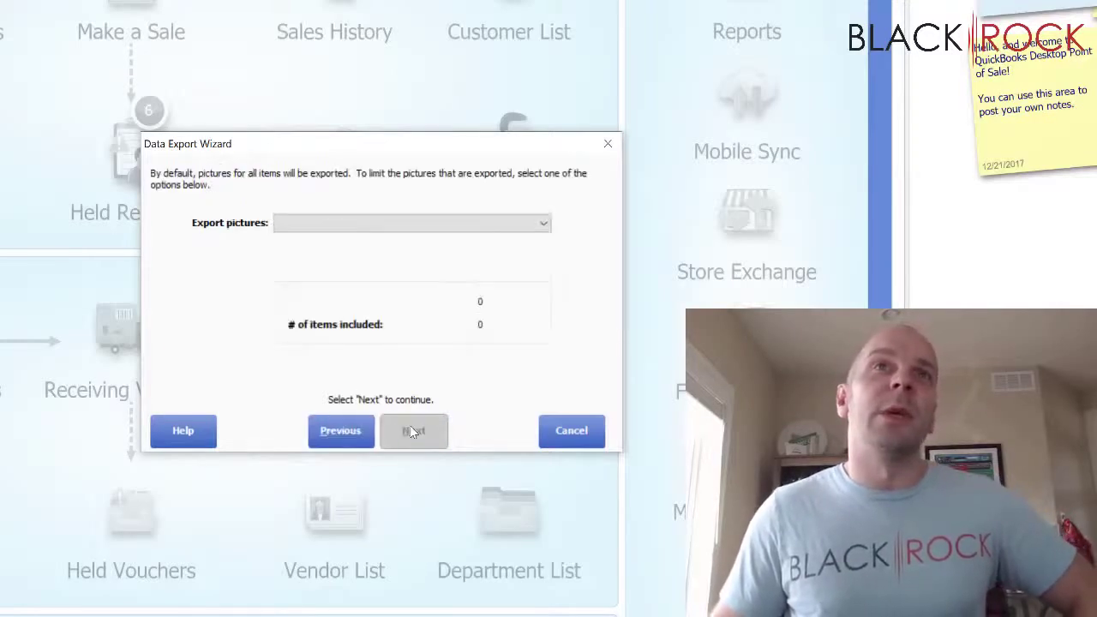
# - Set Export pictures to 'For all Items' (13 items) and continue to the destination settings
pyautogui.click(542, 223)
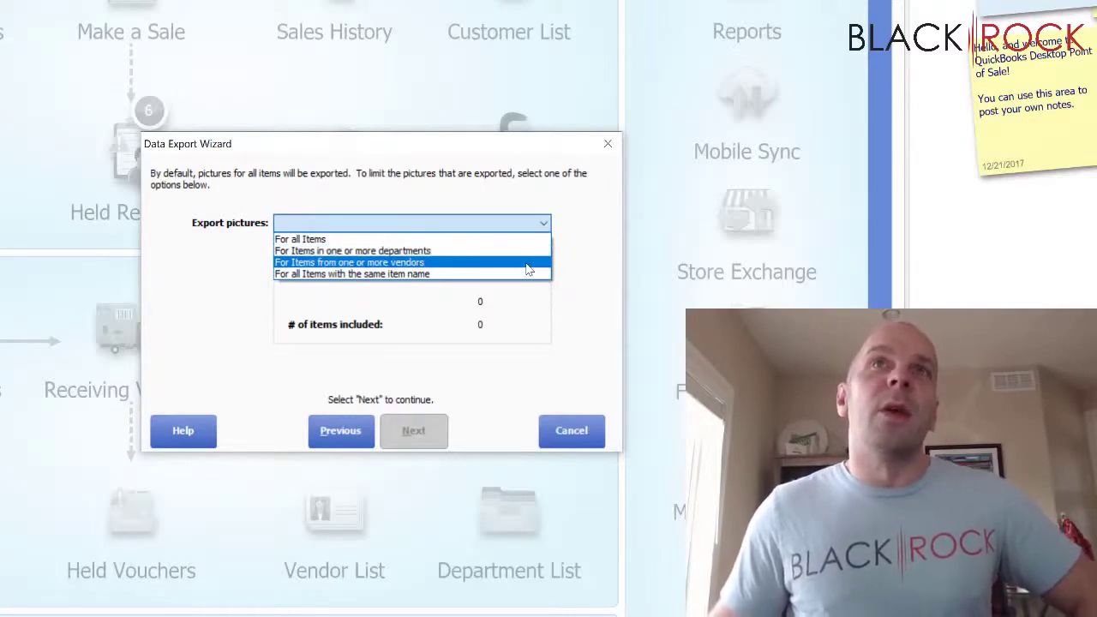
pyautogui.click(452, 323)
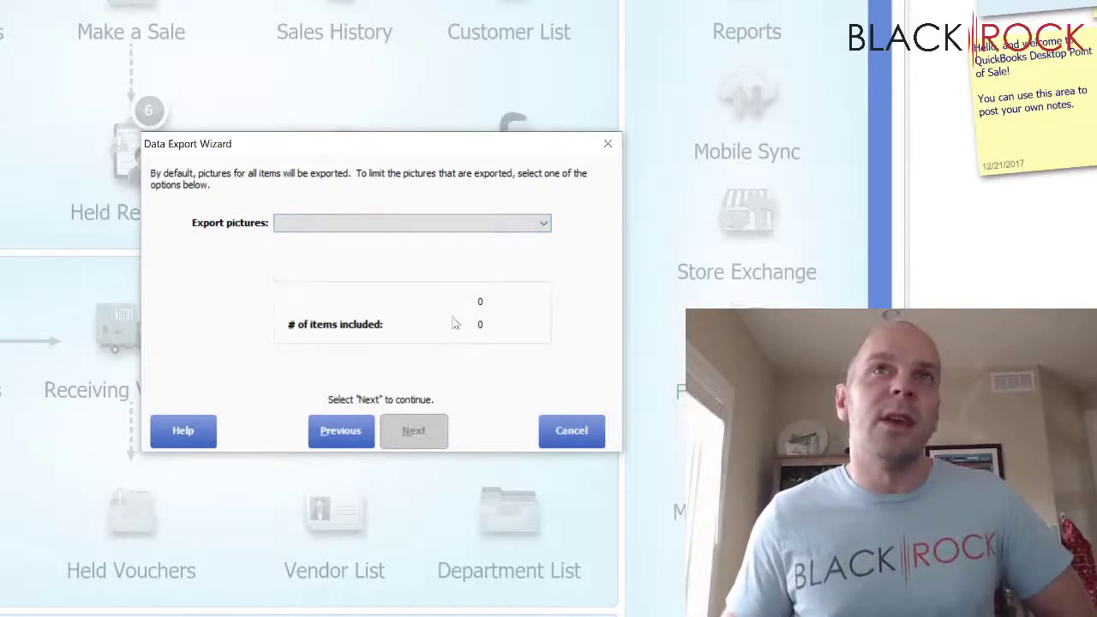
pyautogui.click(458, 222)
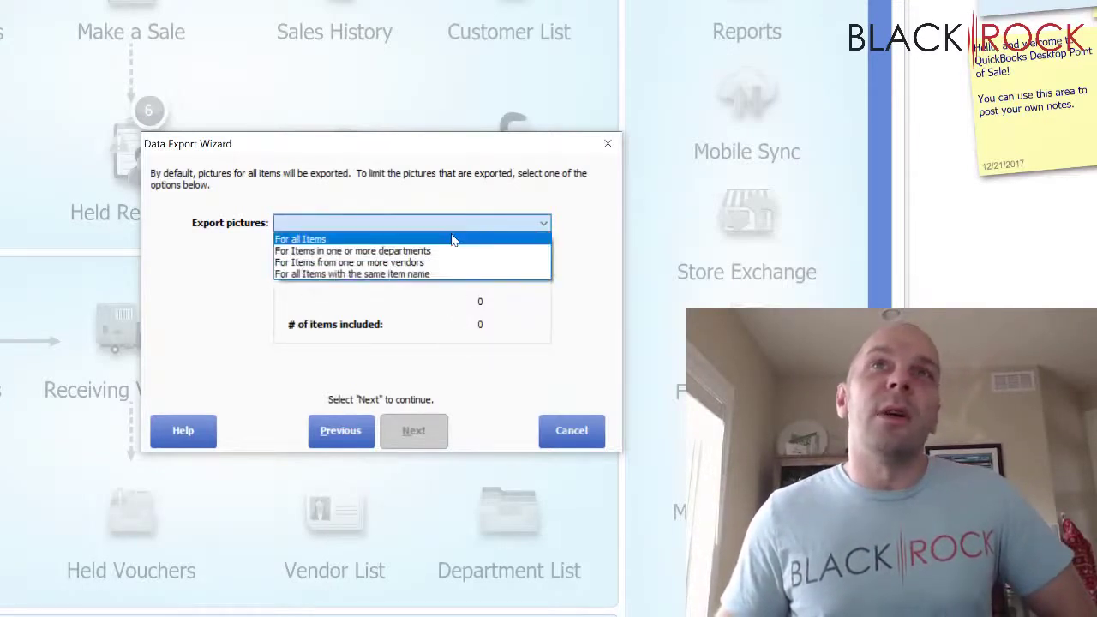
pyautogui.click(454, 240)
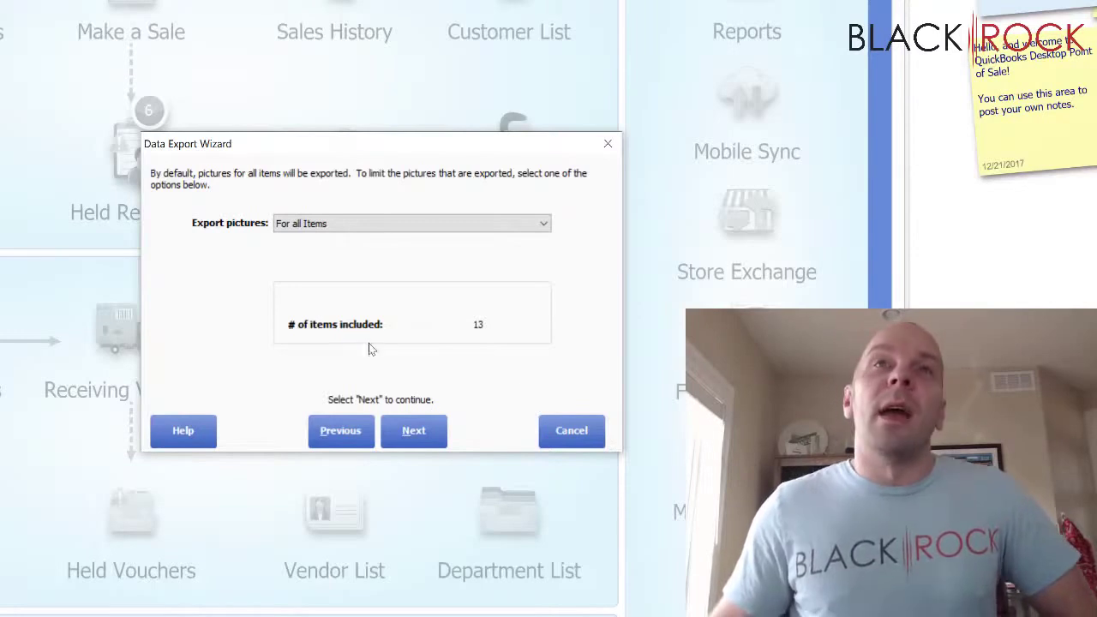
pyautogui.click(408, 429)
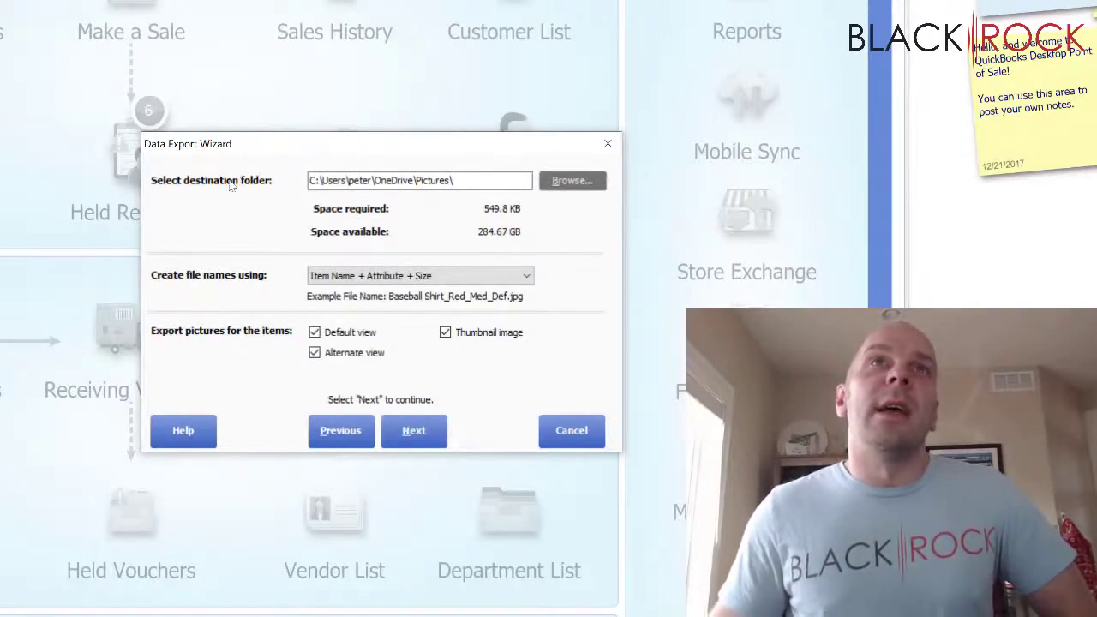
# - Browse to Desktop, make a new folder 'QB POS Pics', and select it as the destination
pyautogui.click(572, 180)
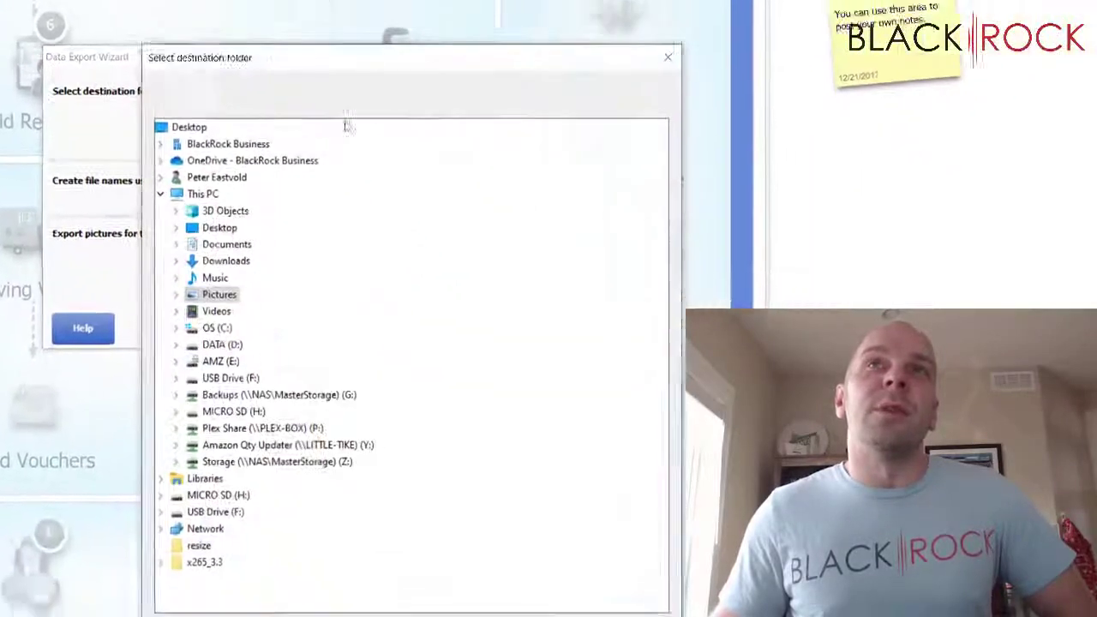
pyautogui.click(122, 160)
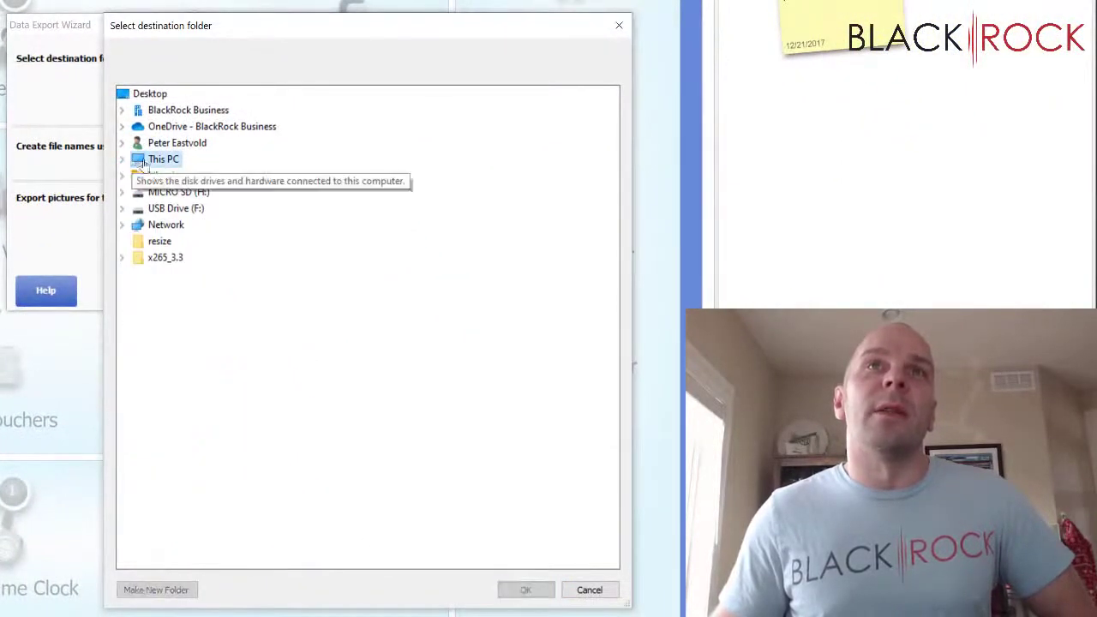
pyautogui.click(150, 94)
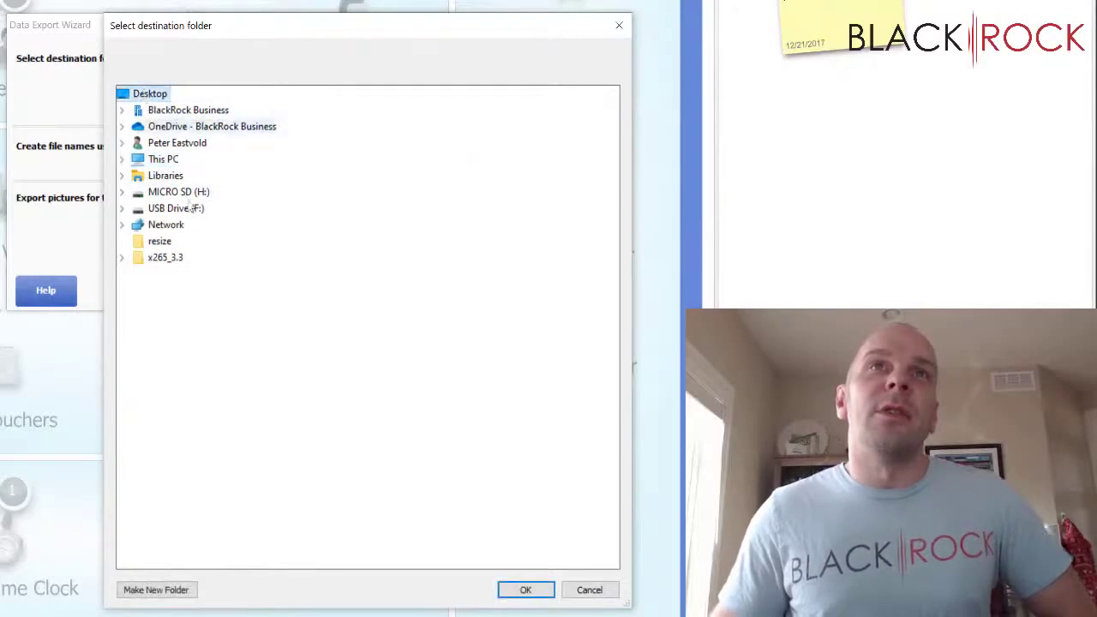
pyautogui.click(156, 590)
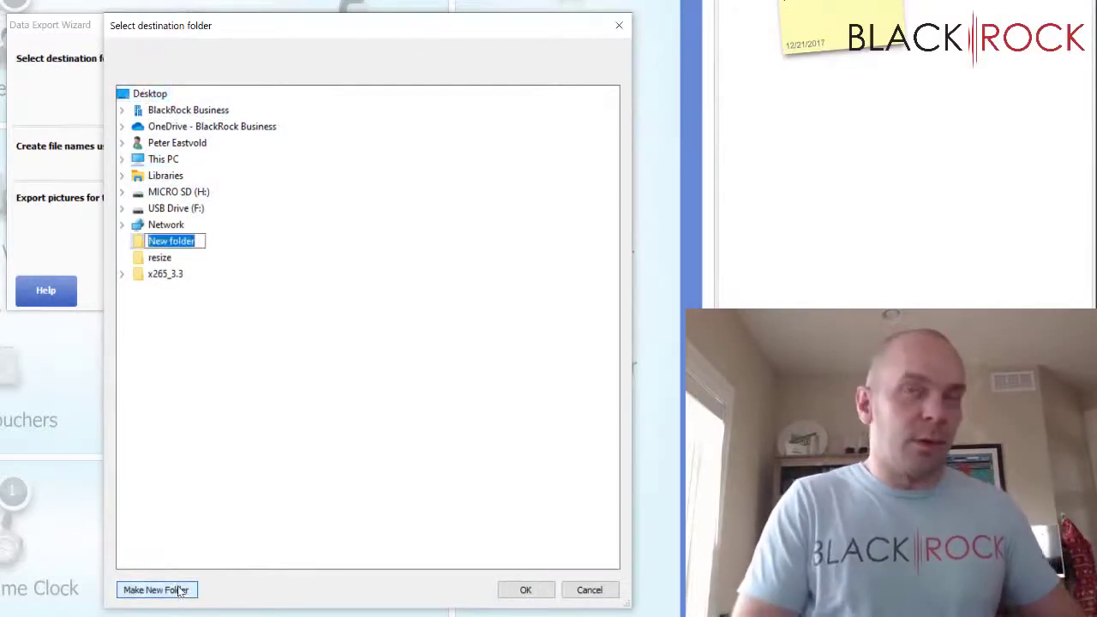
pyautogui.write('QB PO')
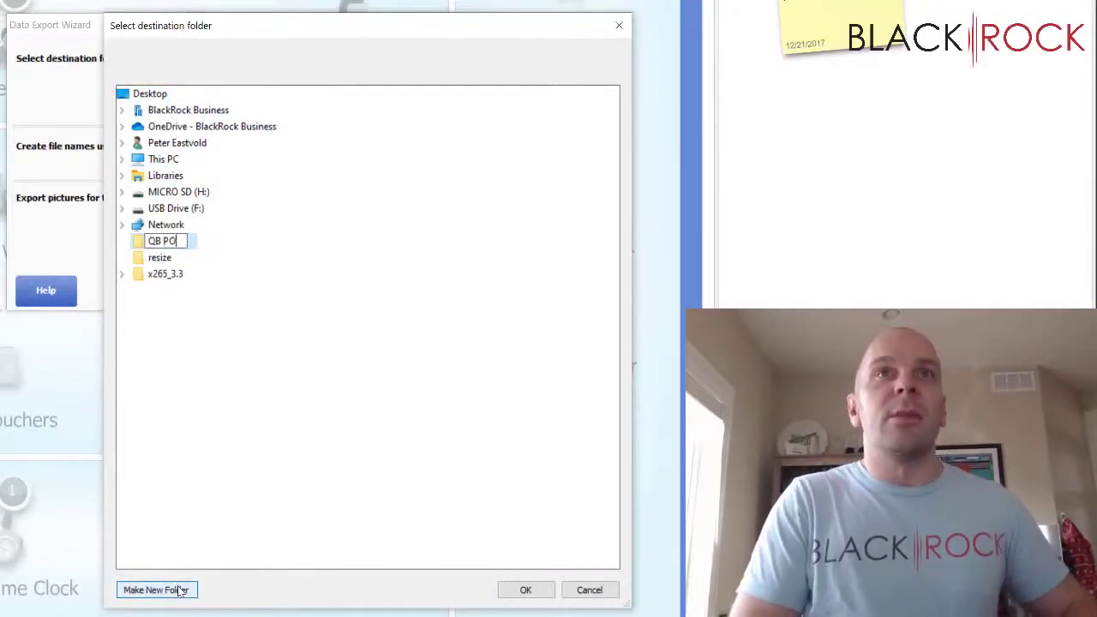
pyautogui.write('S Pics')
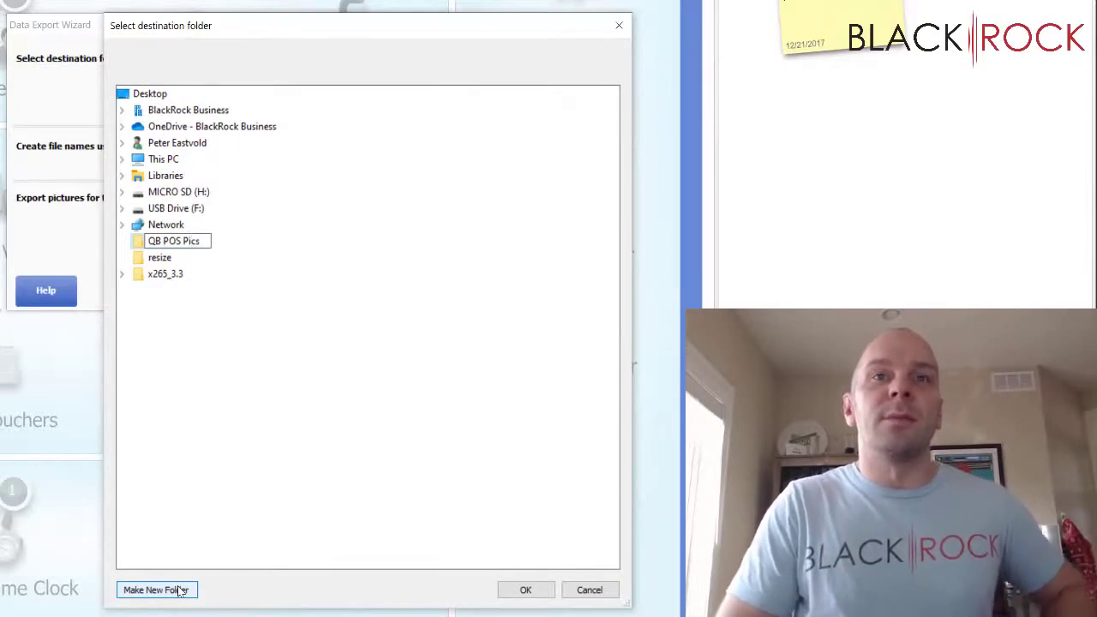
pyautogui.press('Return')
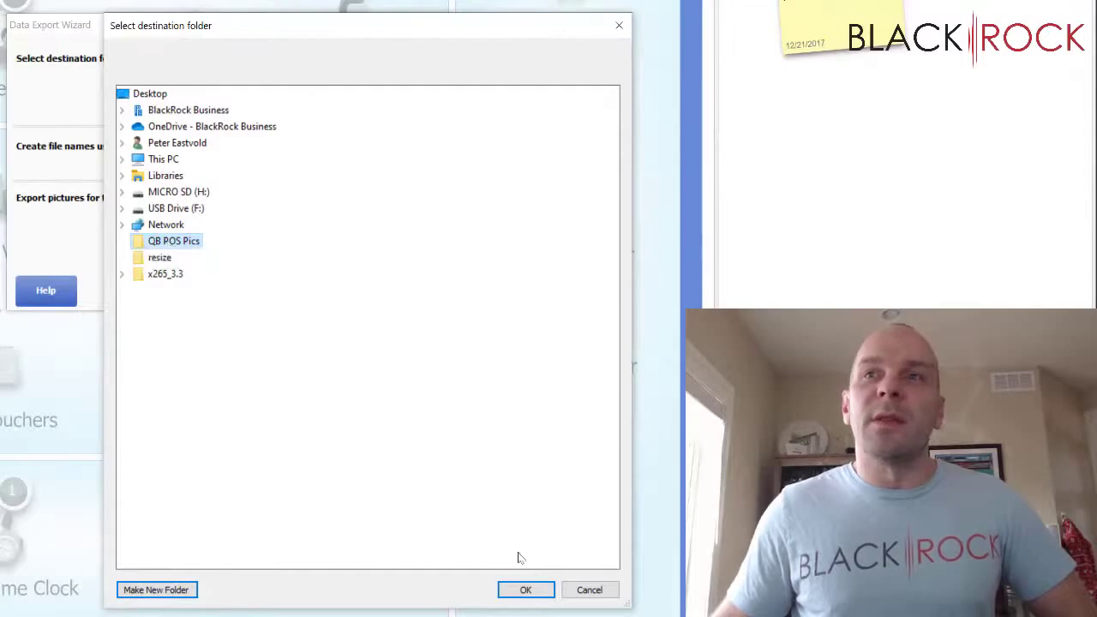
pyautogui.click(524, 590)
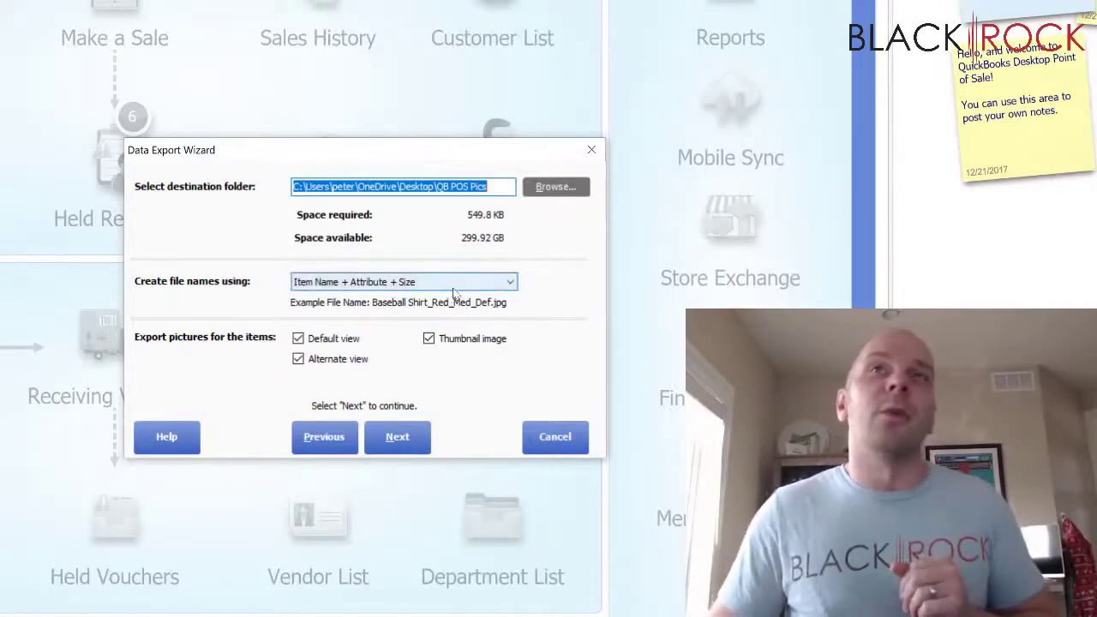
# - Name files by Item Name, exclude Alternate view and Thumbnail images, and proceed to the 13-picture summary
pyautogui.click(454, 286)
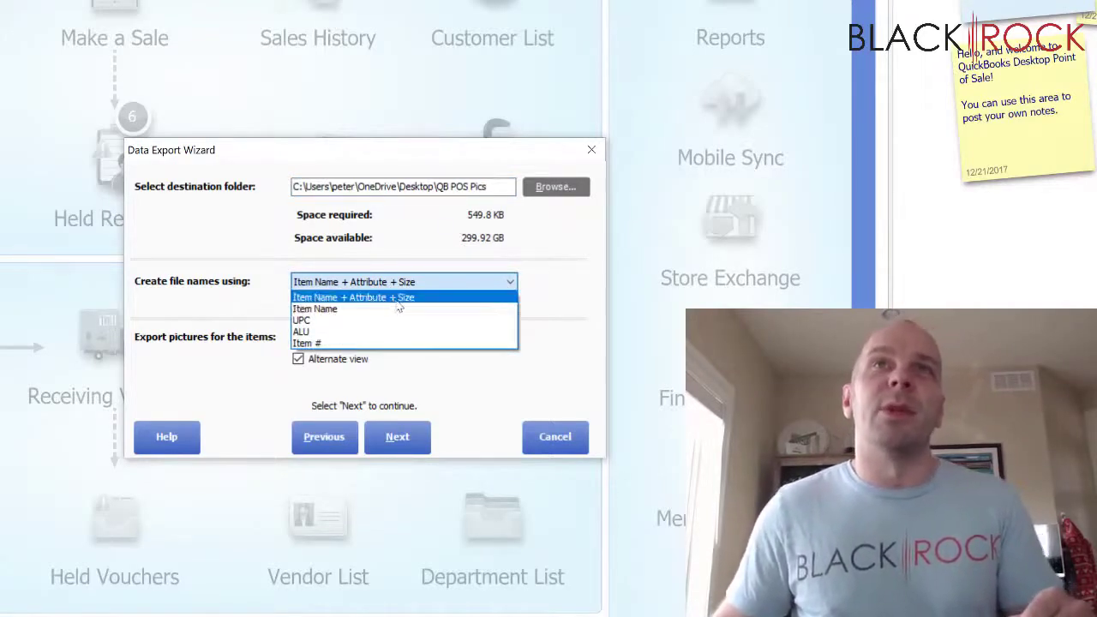
pyautogui.click(567, 302)
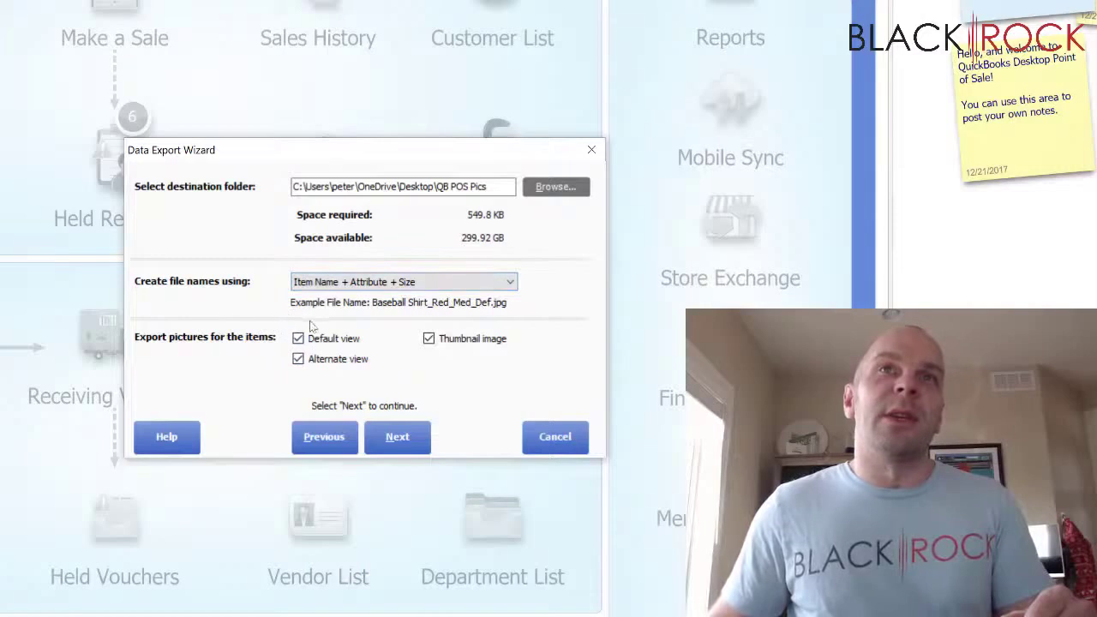
pyautogui.click(363, 289)
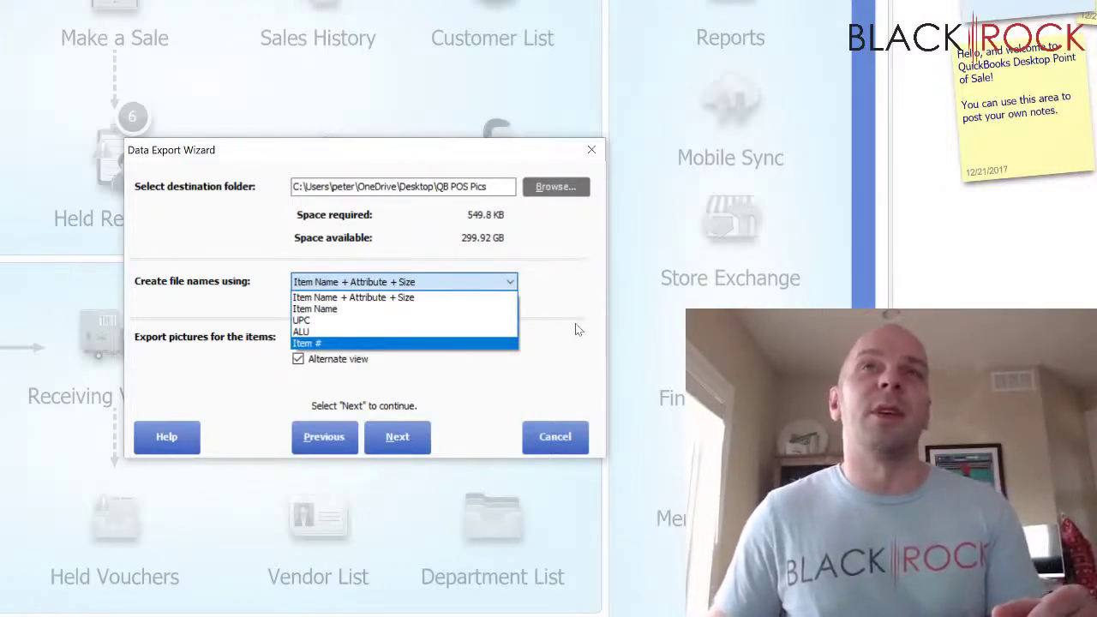
pyautogui.click(427, 319)
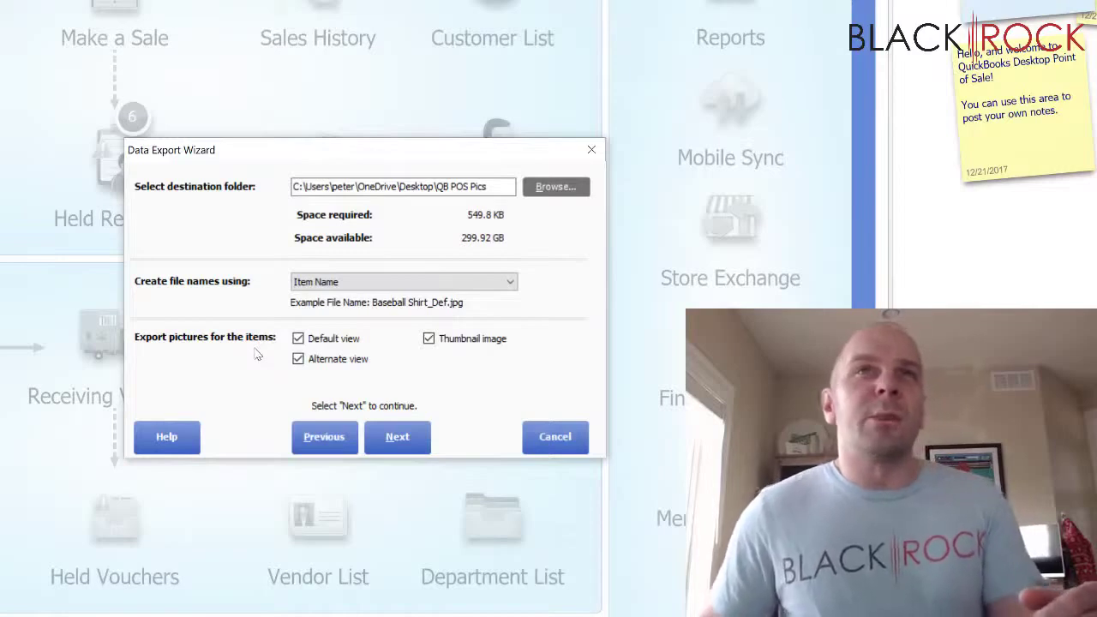
pyautogui.click(298, 360)
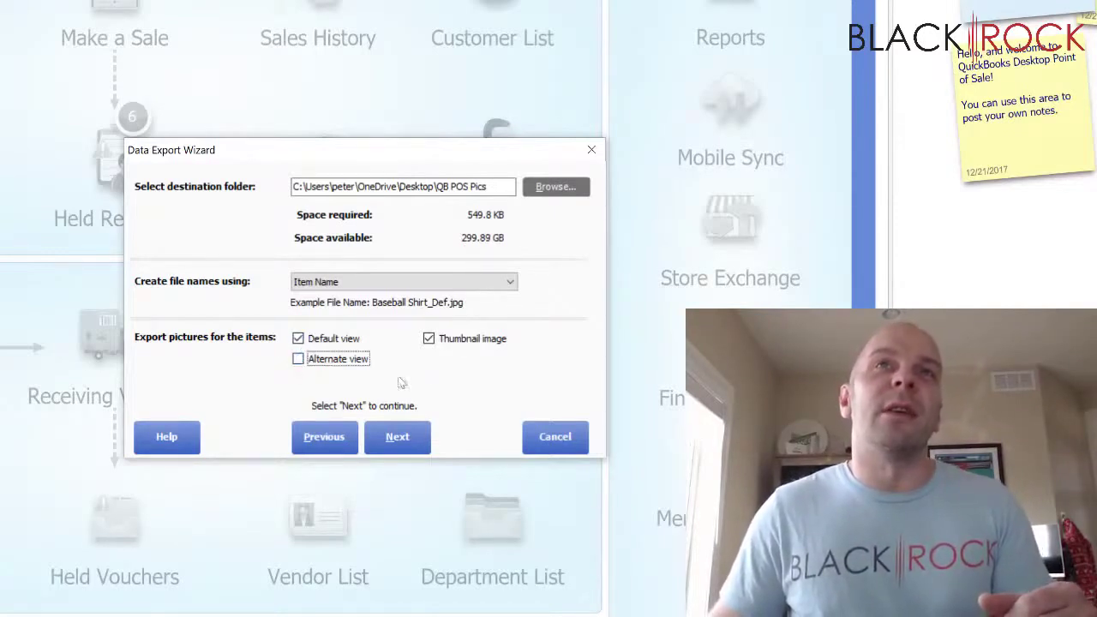
pyautogui.click(431, 343)
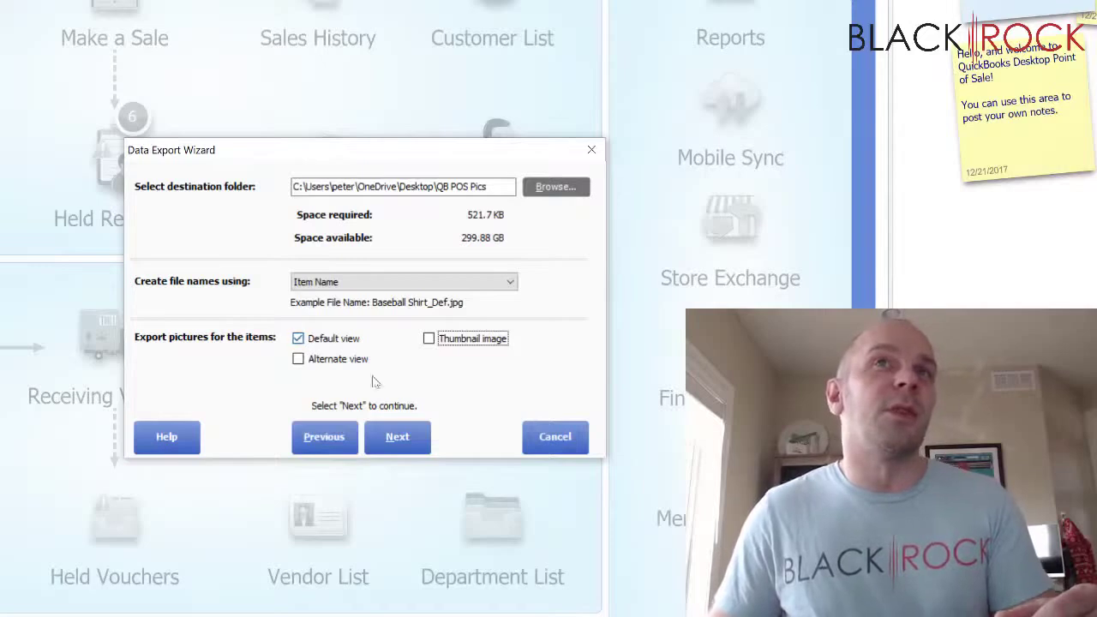
pyautogui.click(417, 444)
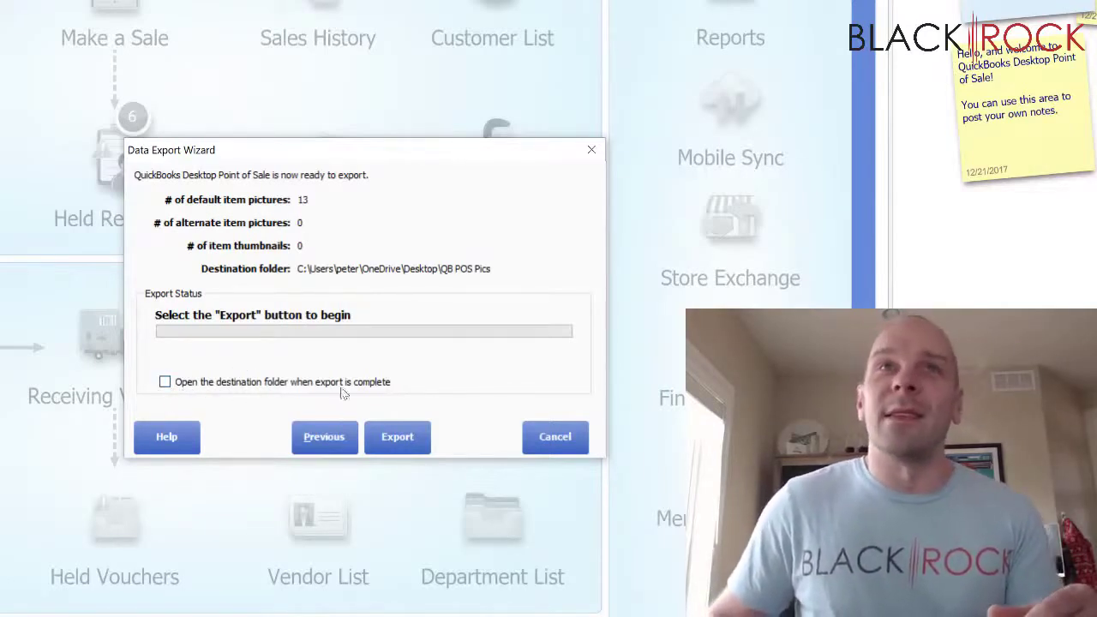
# - Enable 'Open the destination folder when export is complete' and export the pictures
pyautogui.click(165, 383)
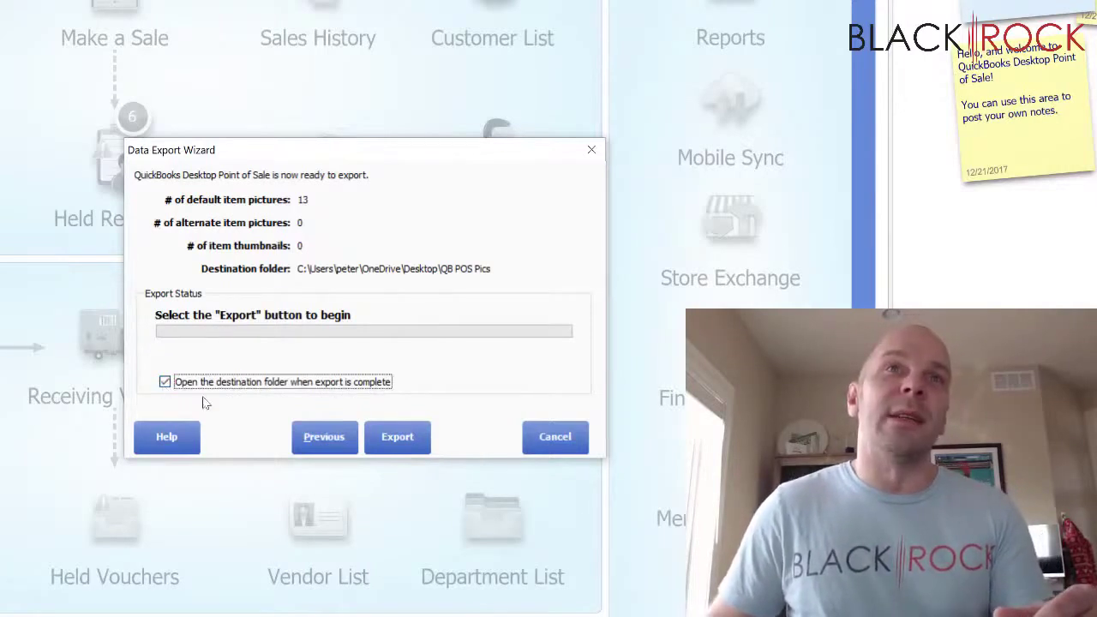
pyautogui.click(396, 433)
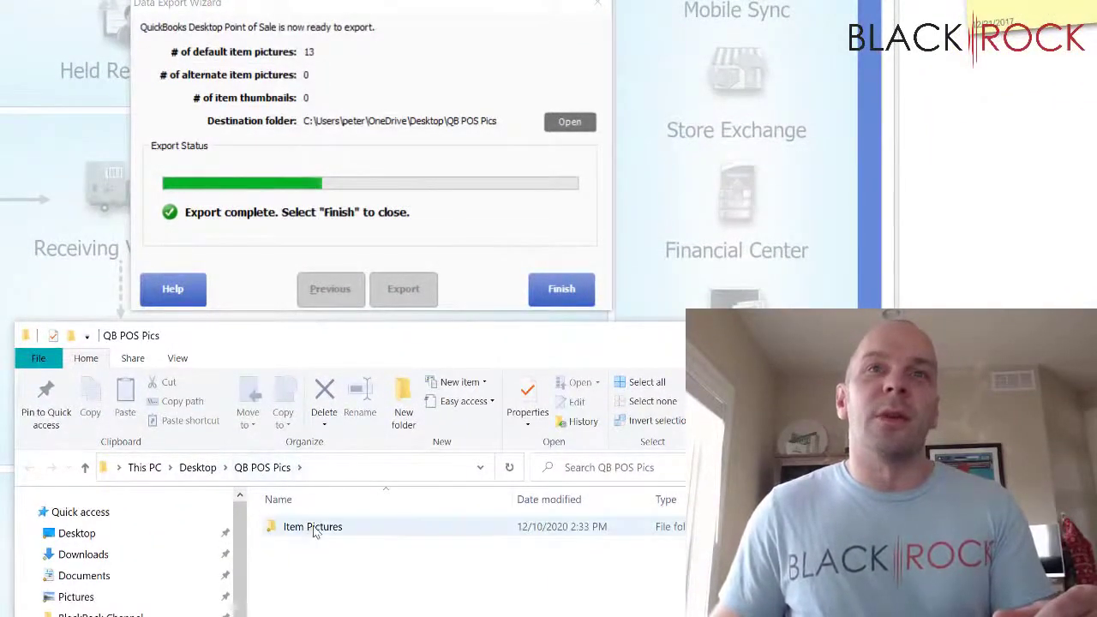
# - Finish the wizard, maximize the QB POS Pics window, and open its Item Pictures folder
pyautogui.moveTo(317, 537)
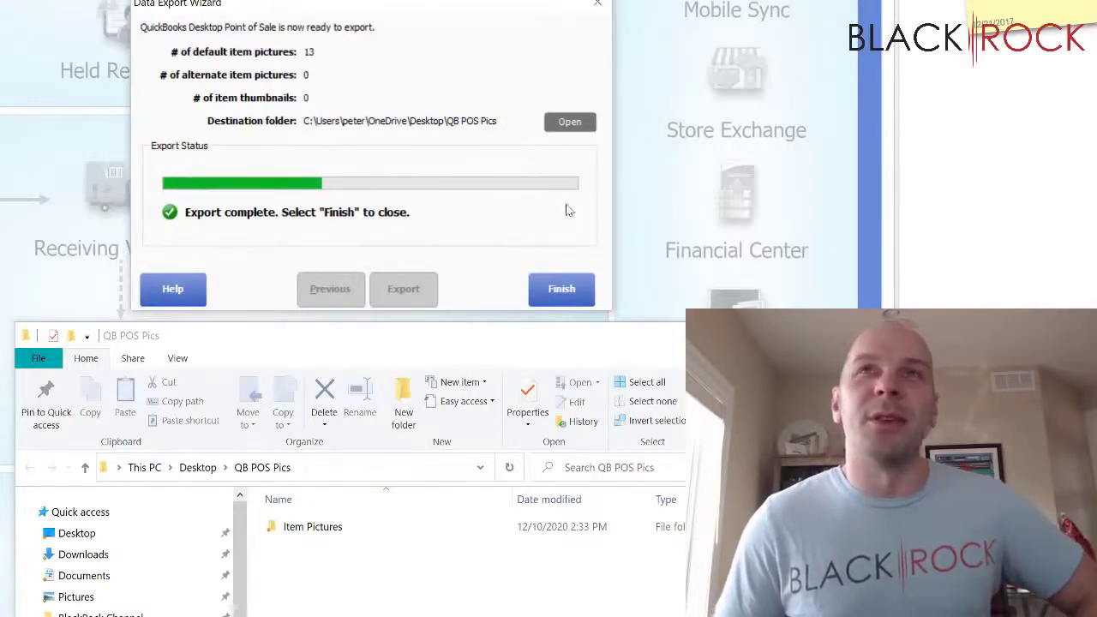
pyautogui.click(577, 289)
pyautogui.doubleClick(564, 341)
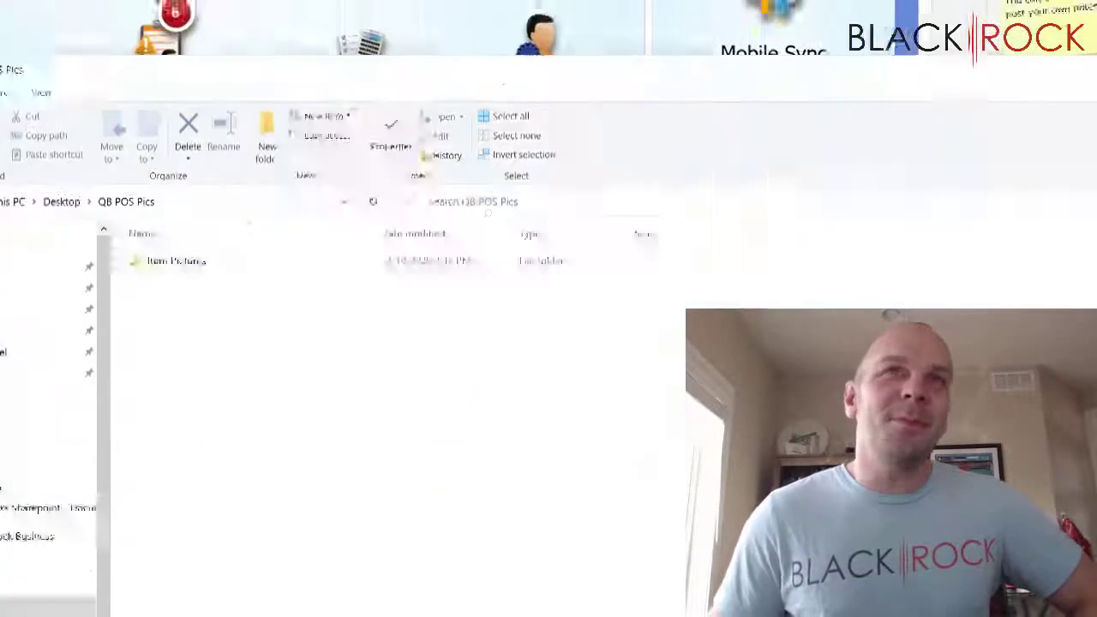
pyautogui.doubleClick(343, 212)
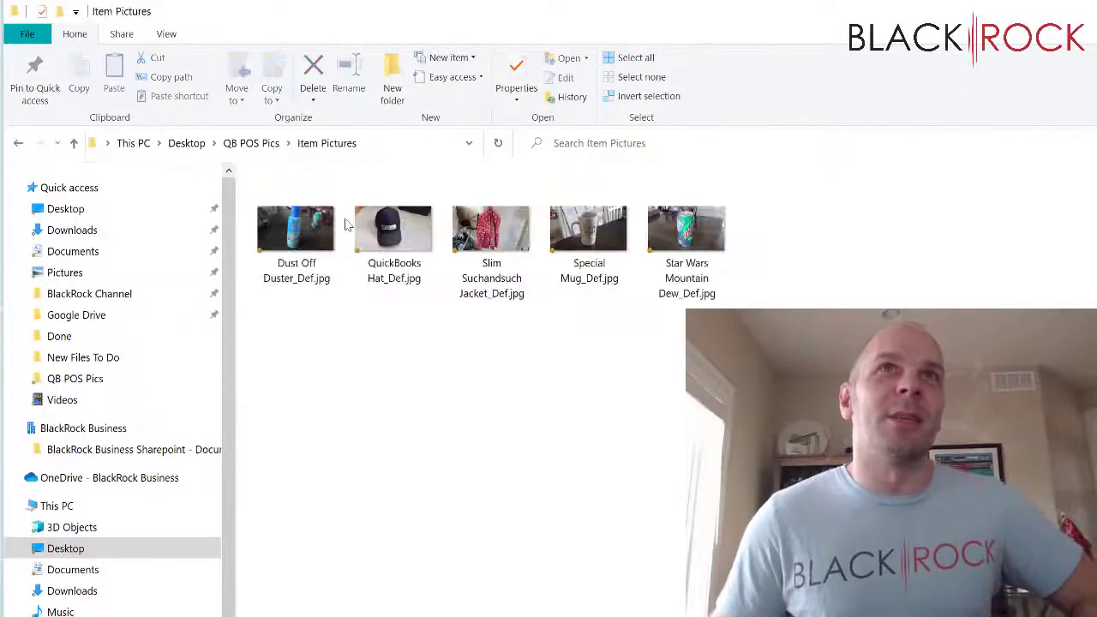